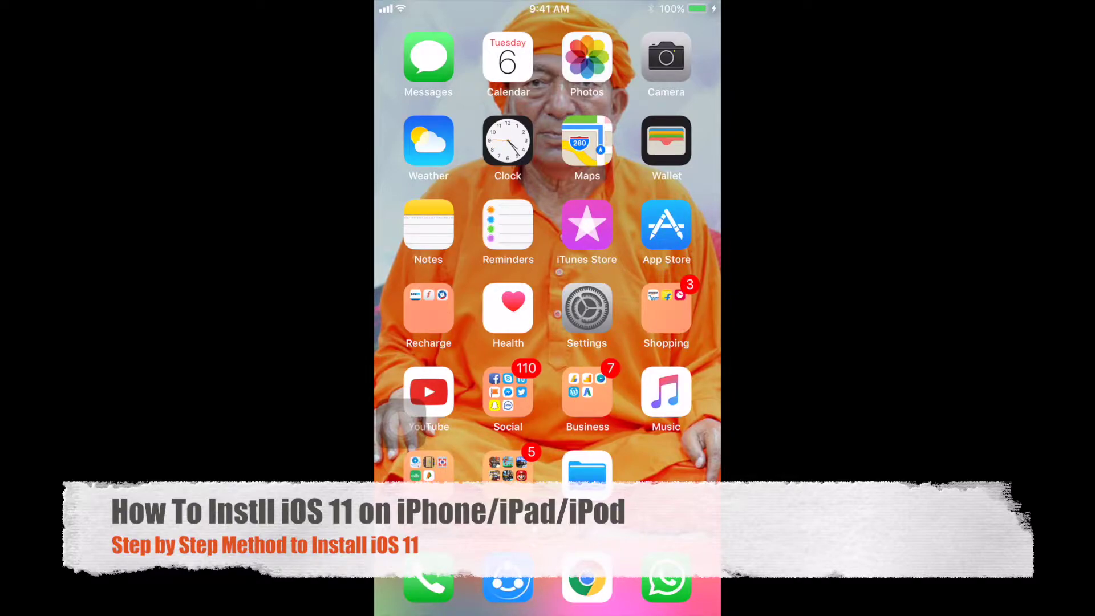
Check General > Software Update, which reports iOS 11.0 up to date, then return home
left_click(587, 308)
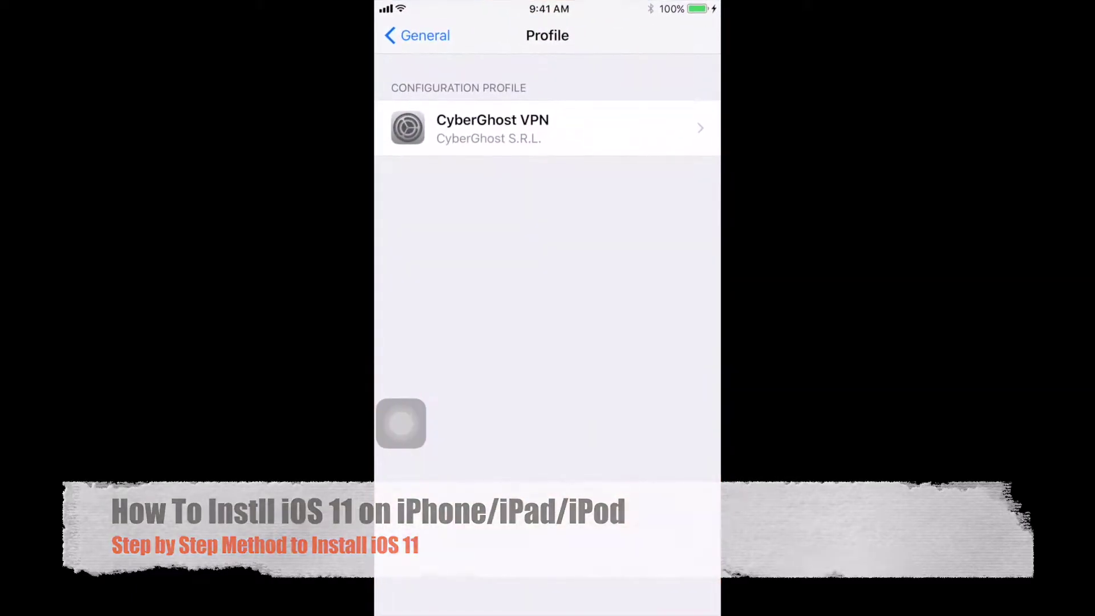
left_click(403, 35)
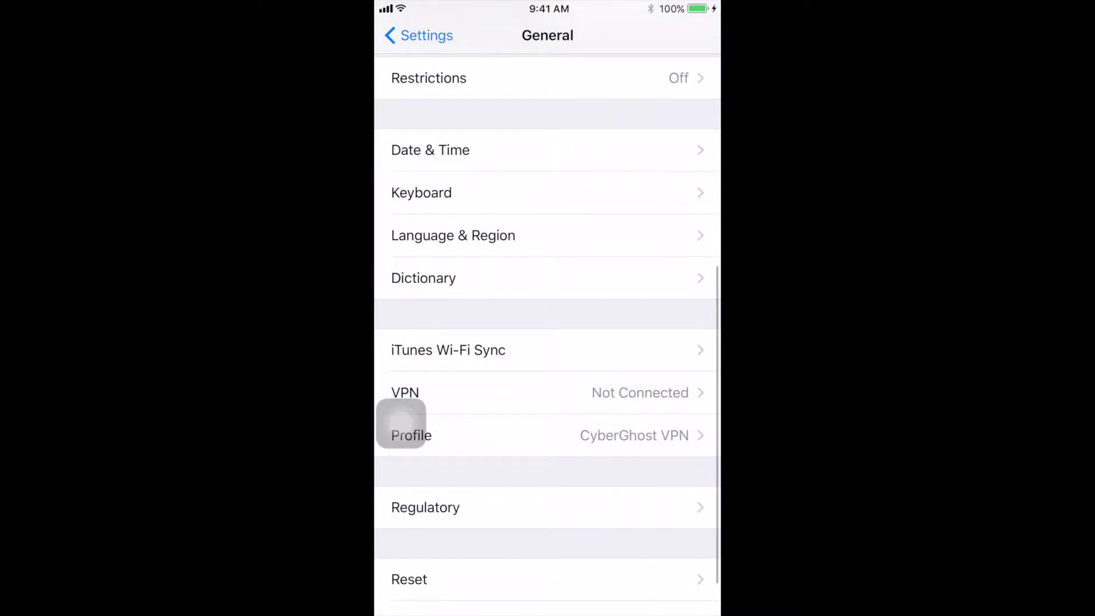
scroll(548, 342, "up", 5)
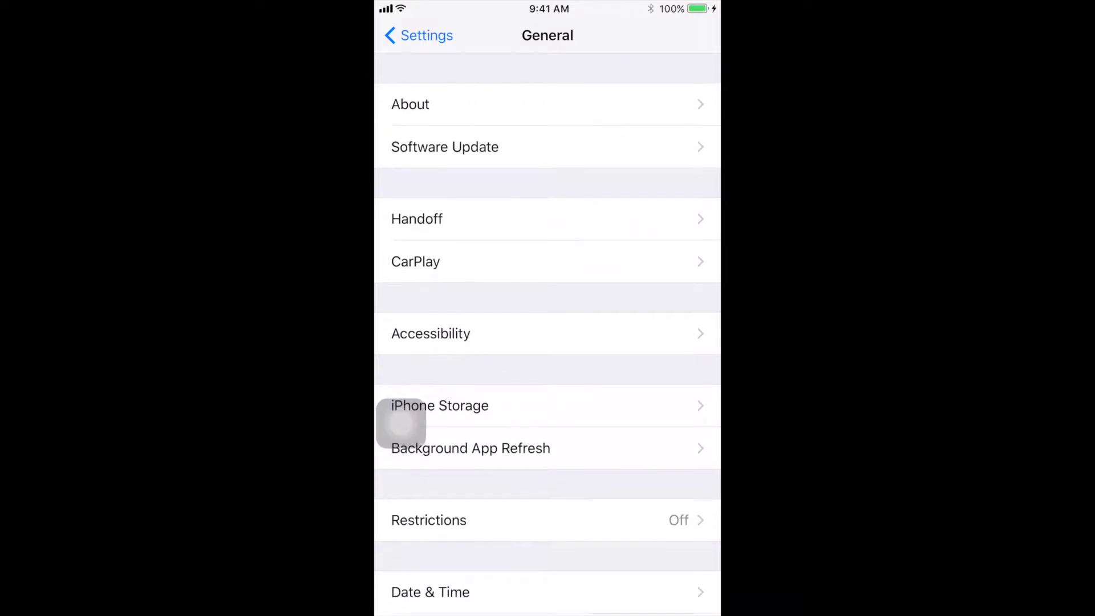
left_click(446, 146)
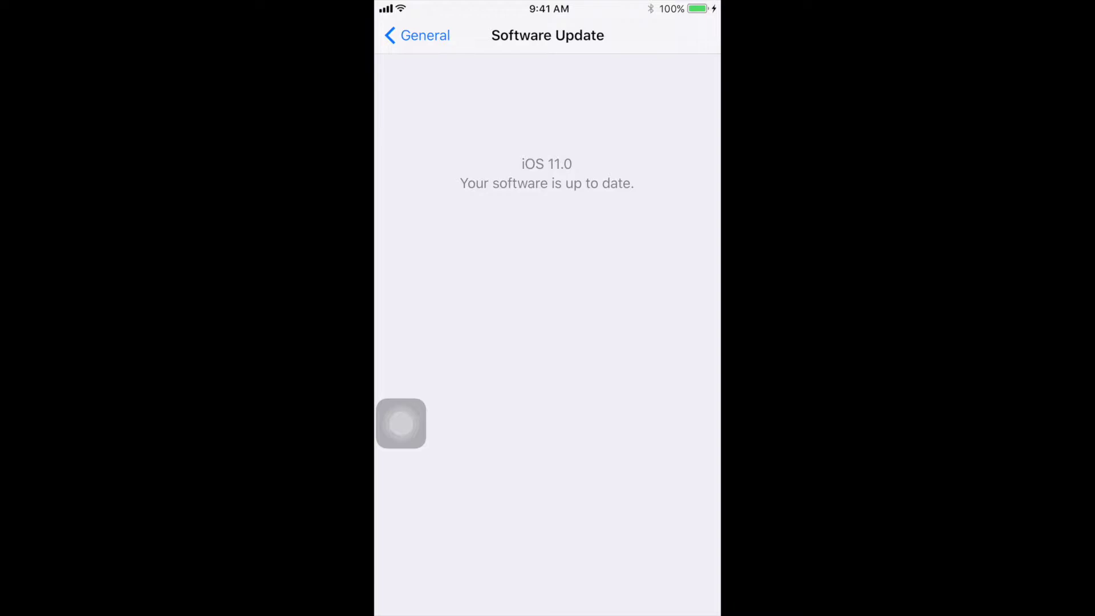
left_click(419, 35)
left_click(401, 423)
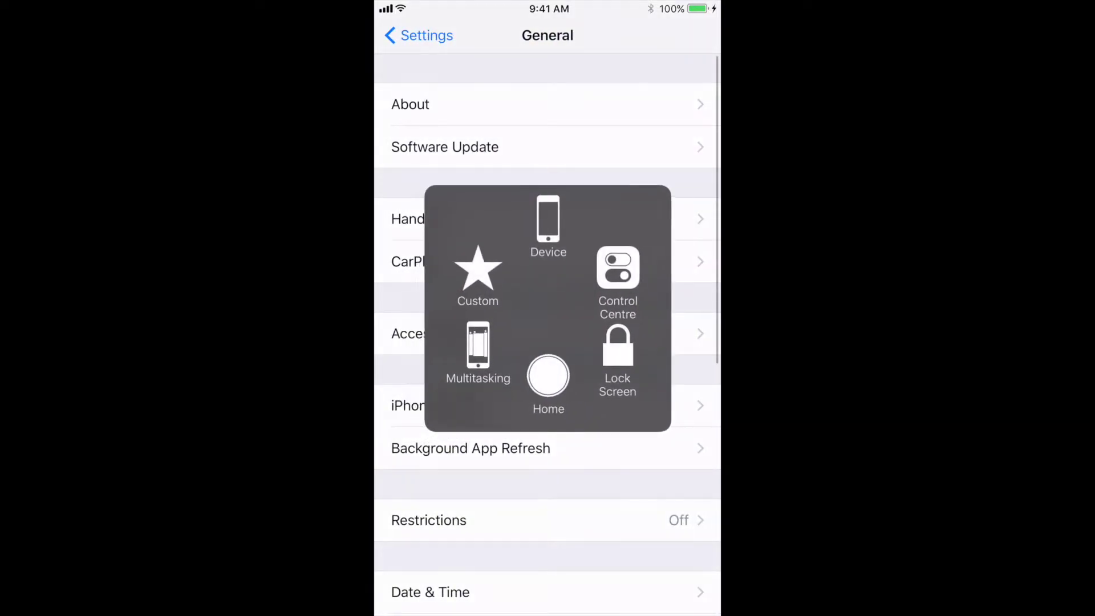
left_click(547, 377)
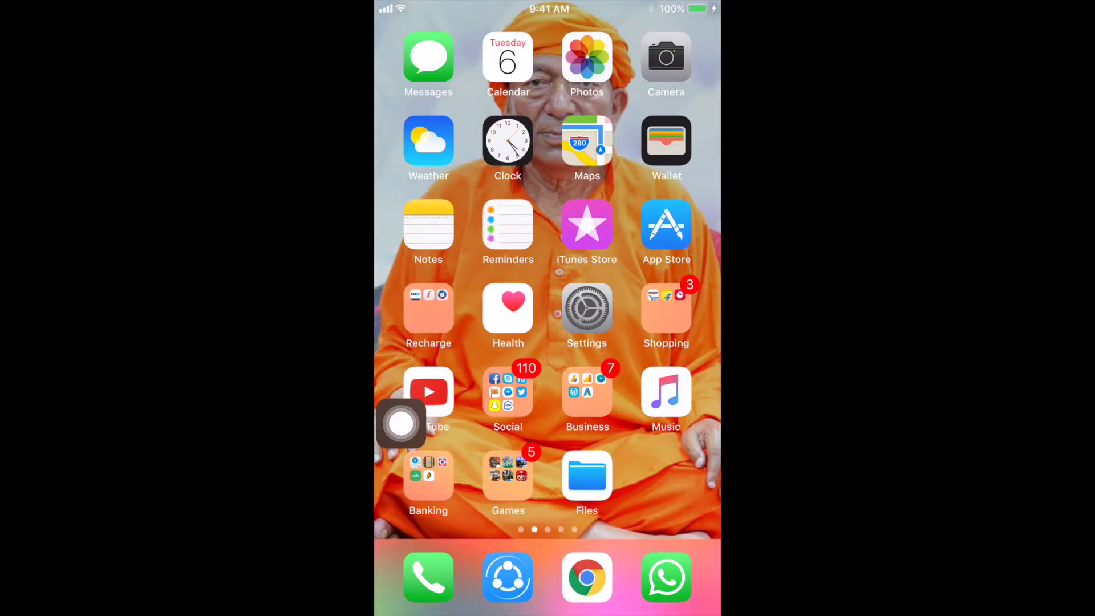
Launch Safari from Spotlight search and enter 'informationlord' in the address bar
left_click_drag(548, 214, 548, 386)
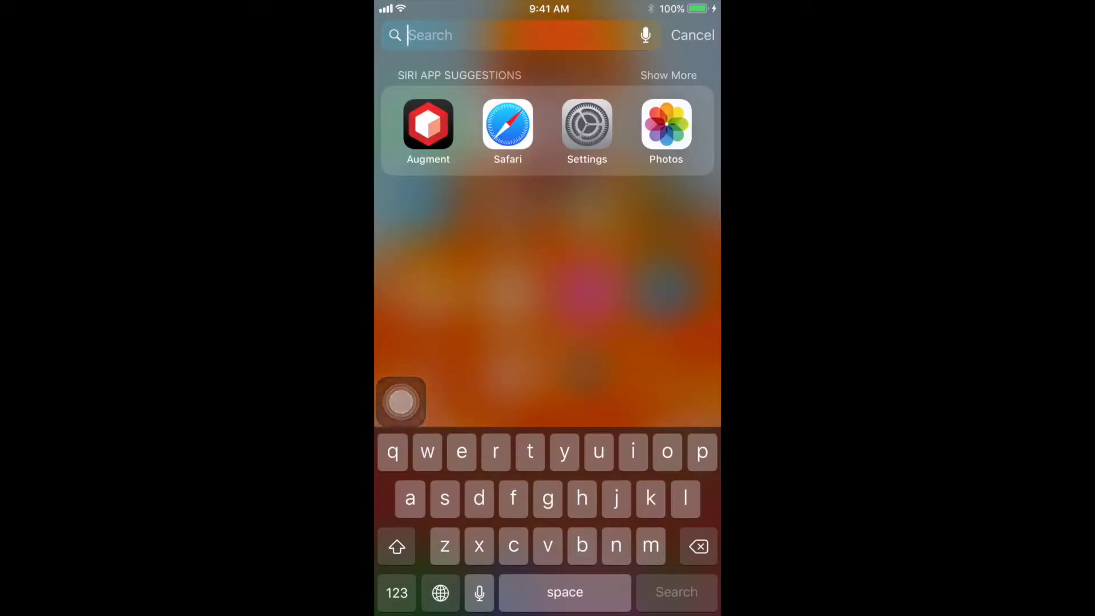
left_click(507, 124)
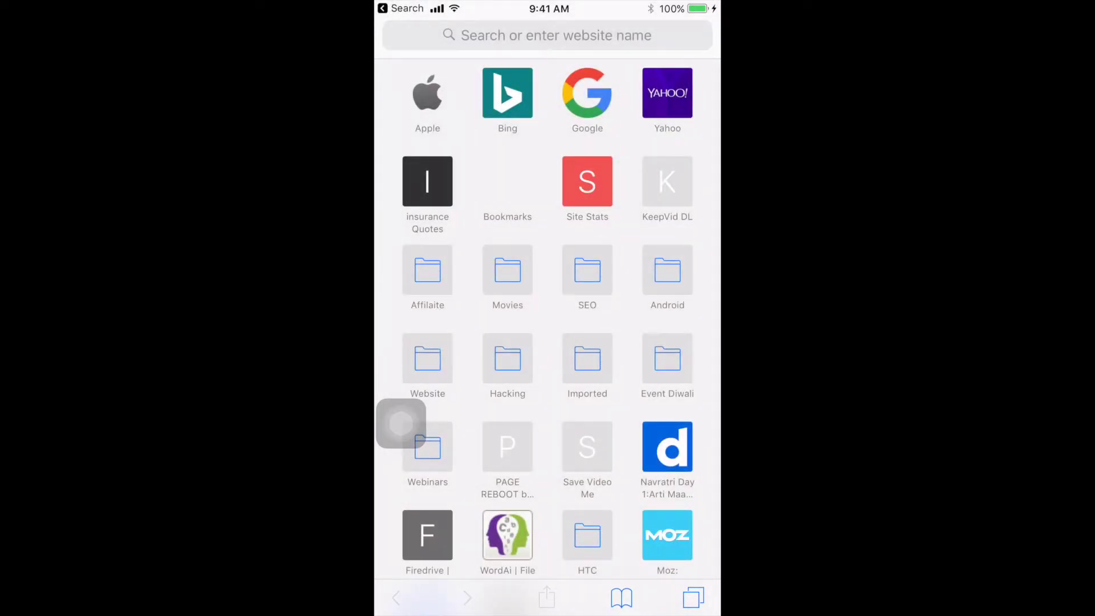
left_click(547, 35)
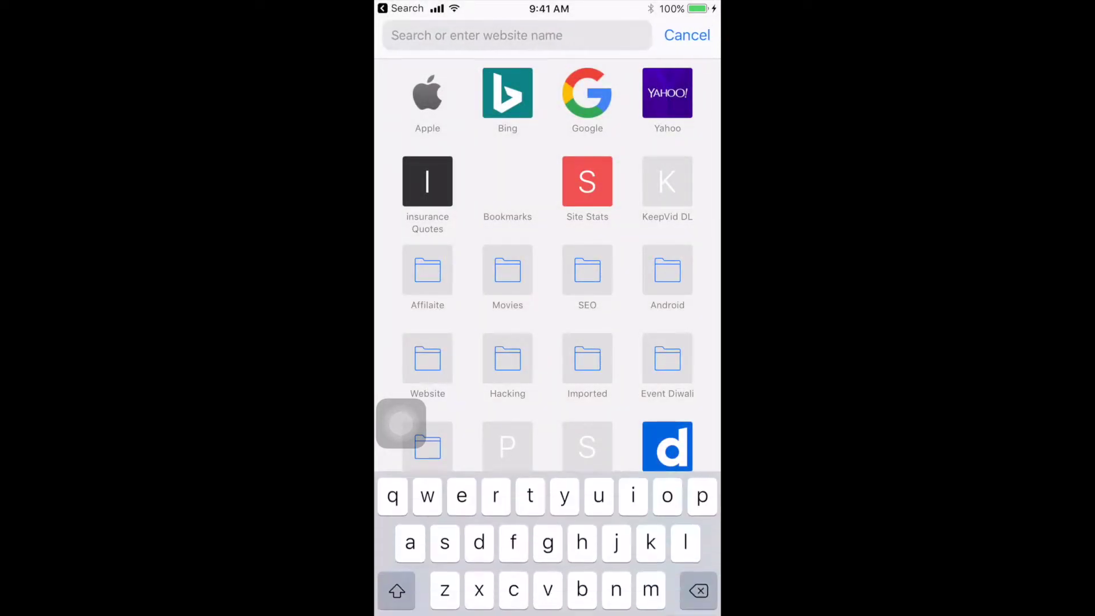
type("in")
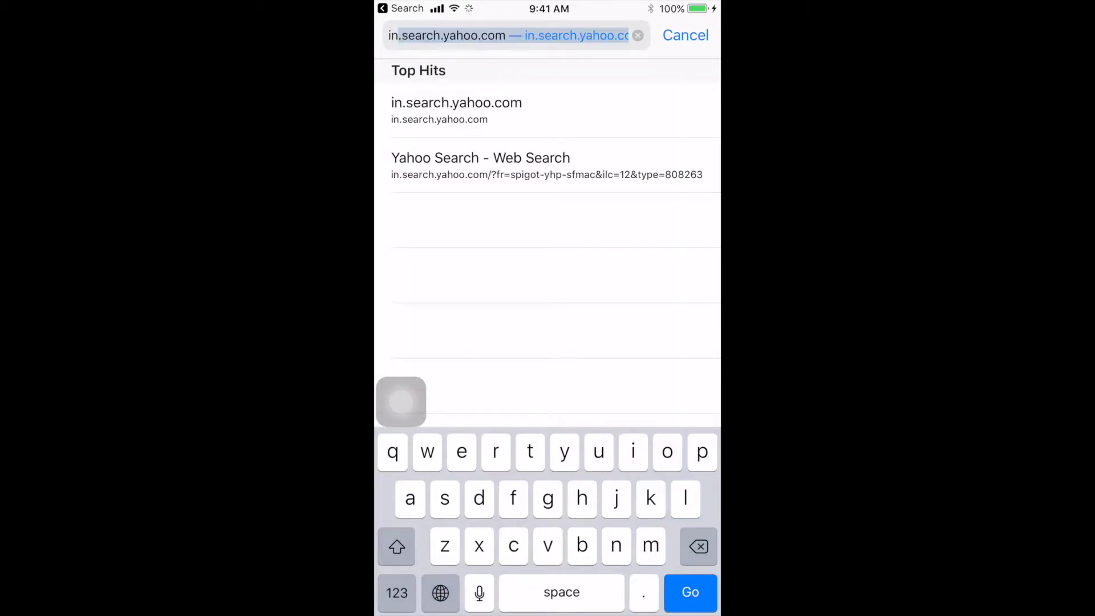
type("format")
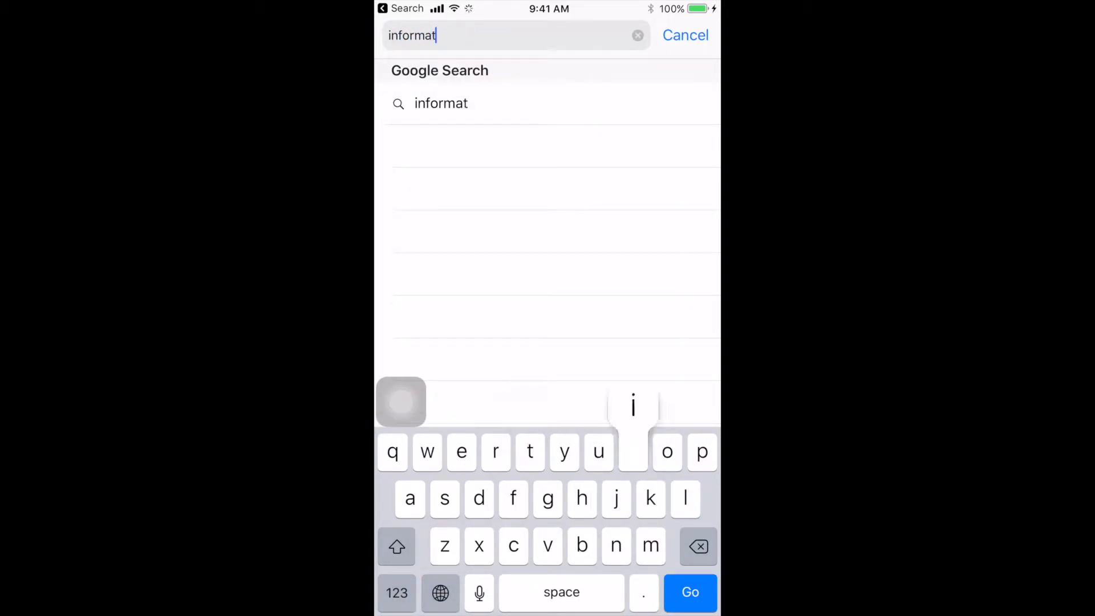
type("ionlord")
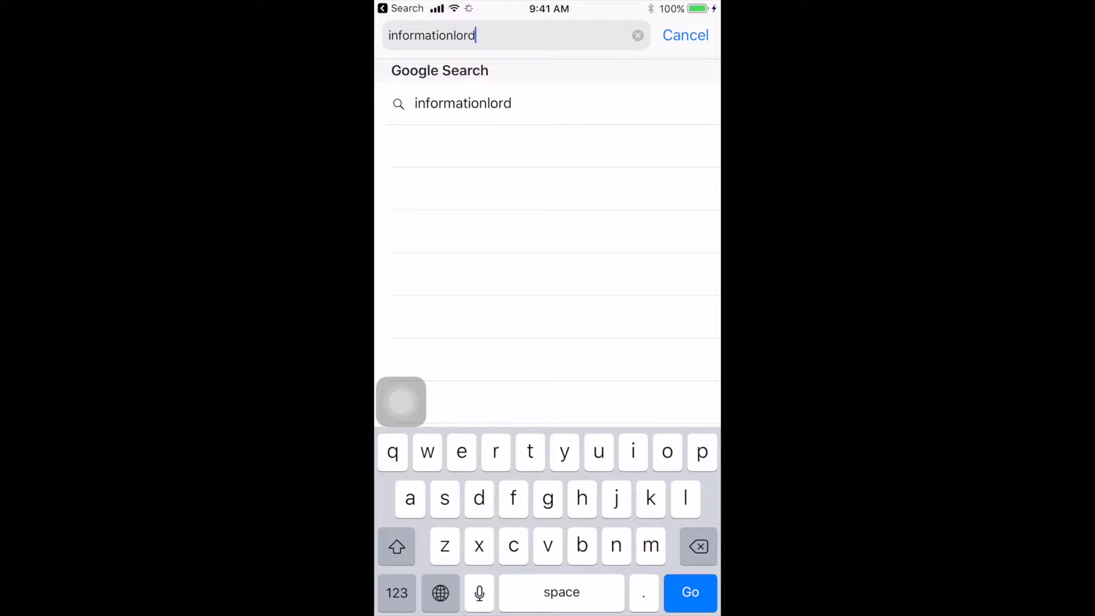
type(".com")
Load informationlord.com, toggling Wi-Fi in Control Center and retrying after the blank page
key("Return")
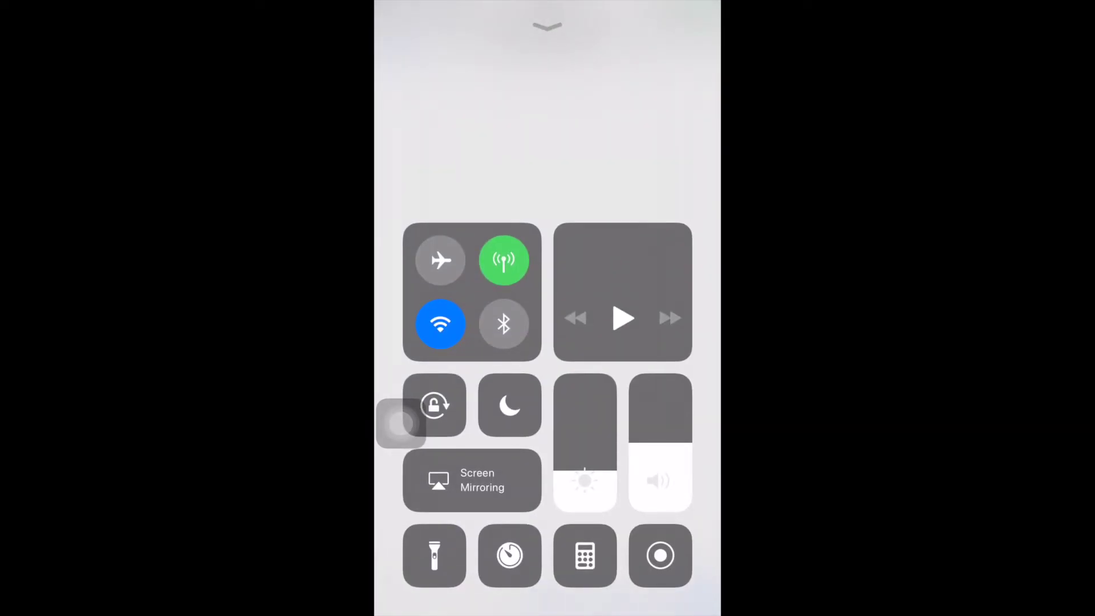
left_click(439, 324)
left_click_drag(548, 128, 548, 600)
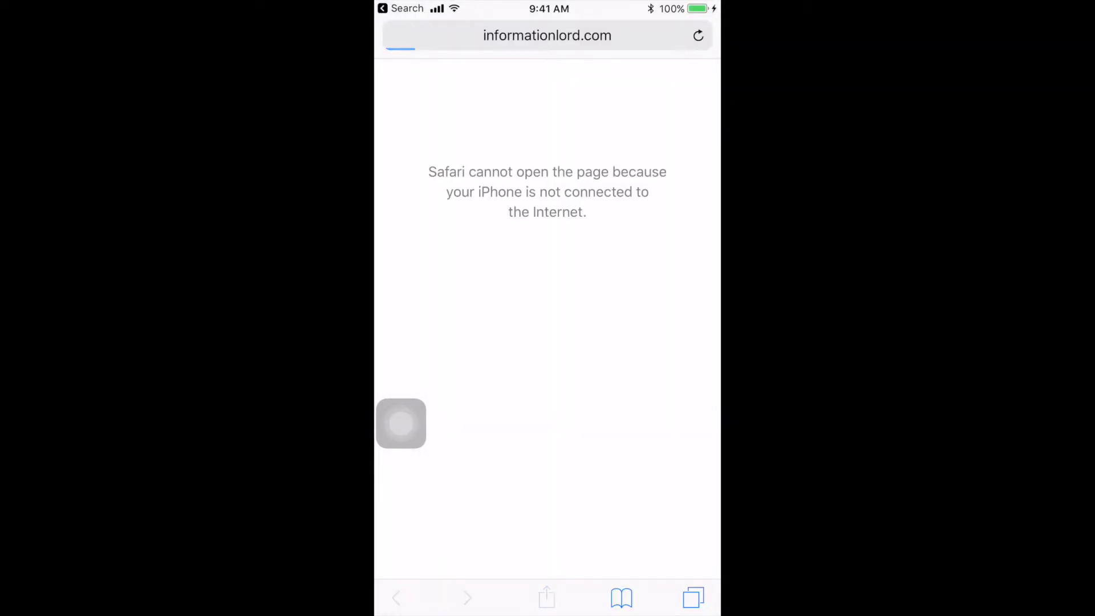
left_click(547, 35)
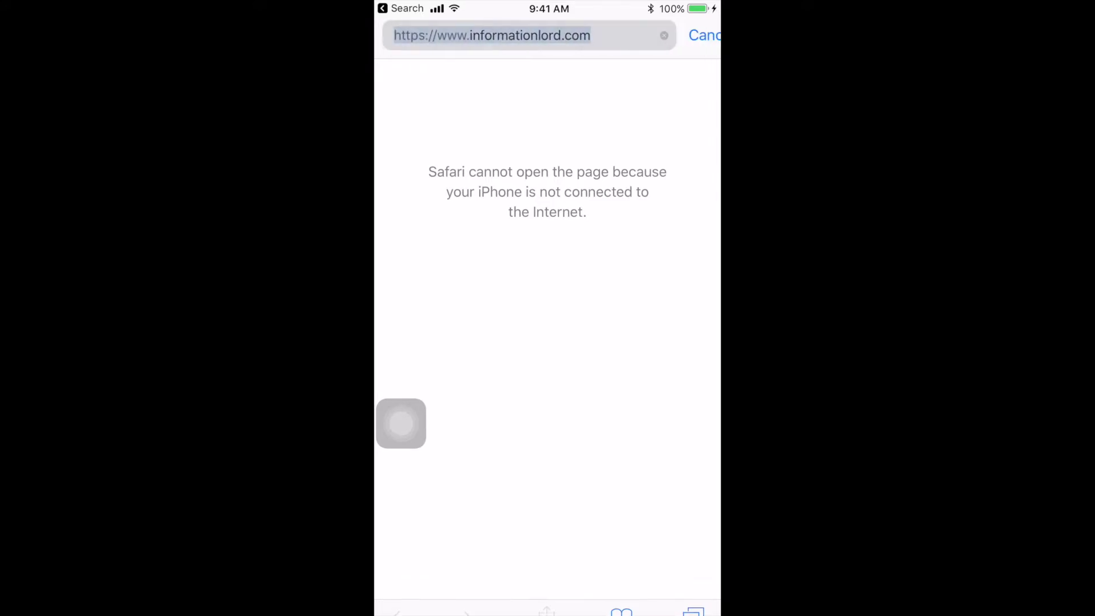
key("Return")
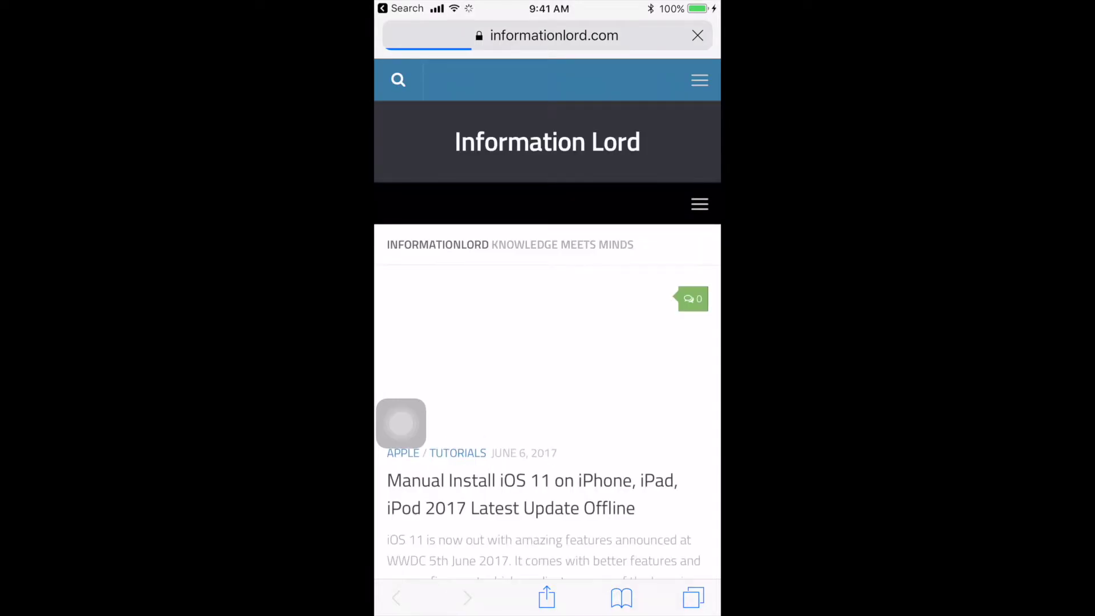
scroll(548, 342, "down", 3)
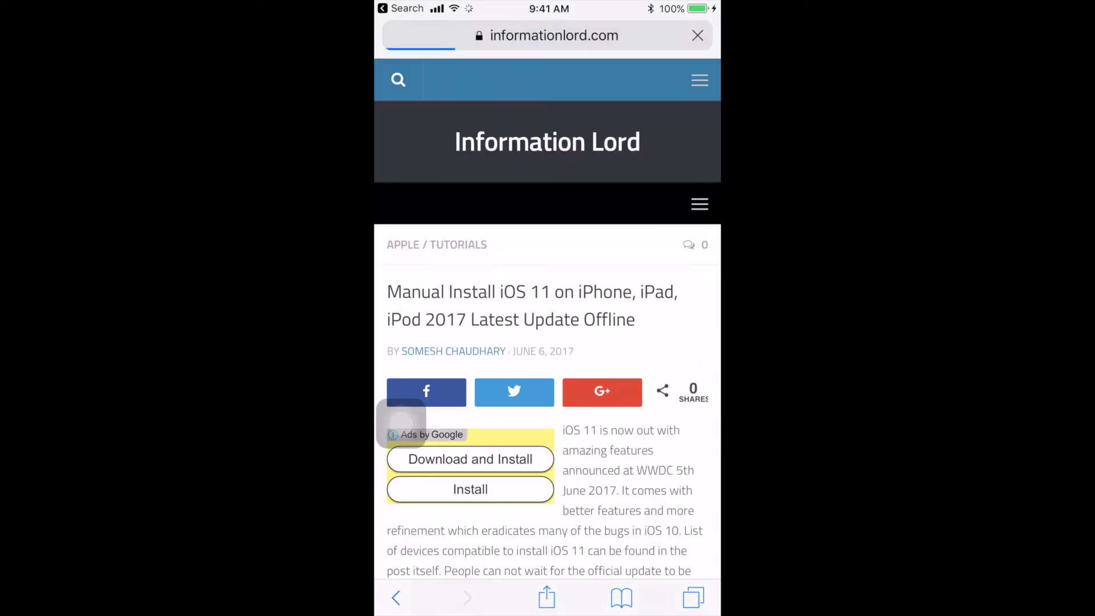
scroll(548, 343, "down", 5)
scroll(547, 342, "down", 5)
scroll(547, 342, "down", 5)
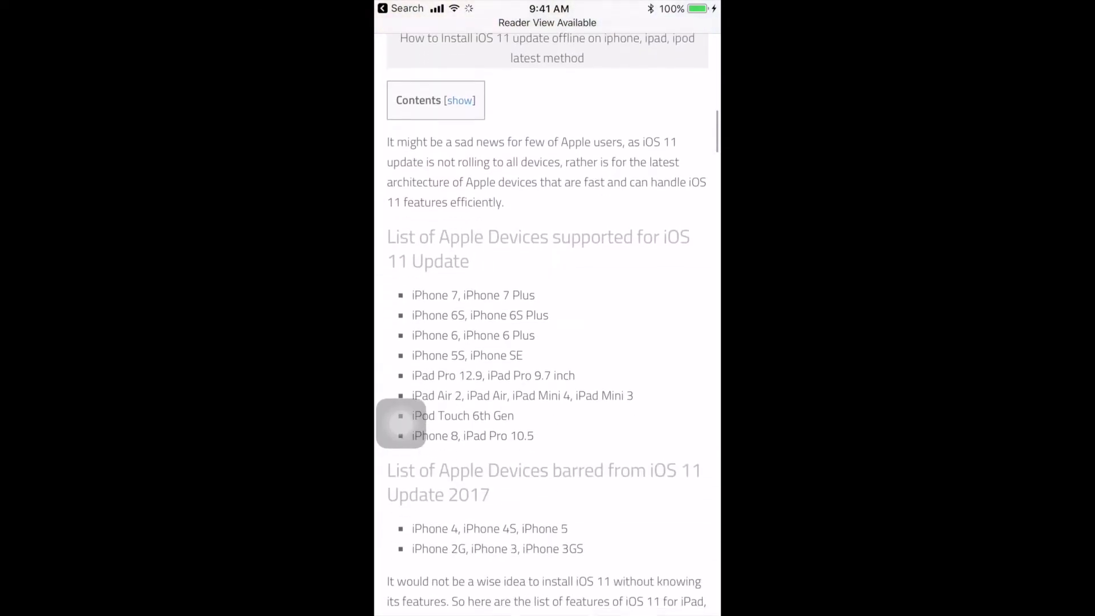
scroll(548, 342, "down", 3)
scroll(548, 342, "down", 3)
scroll(547, 342, "down", 3)
scroll(548, 343, "down", 10)
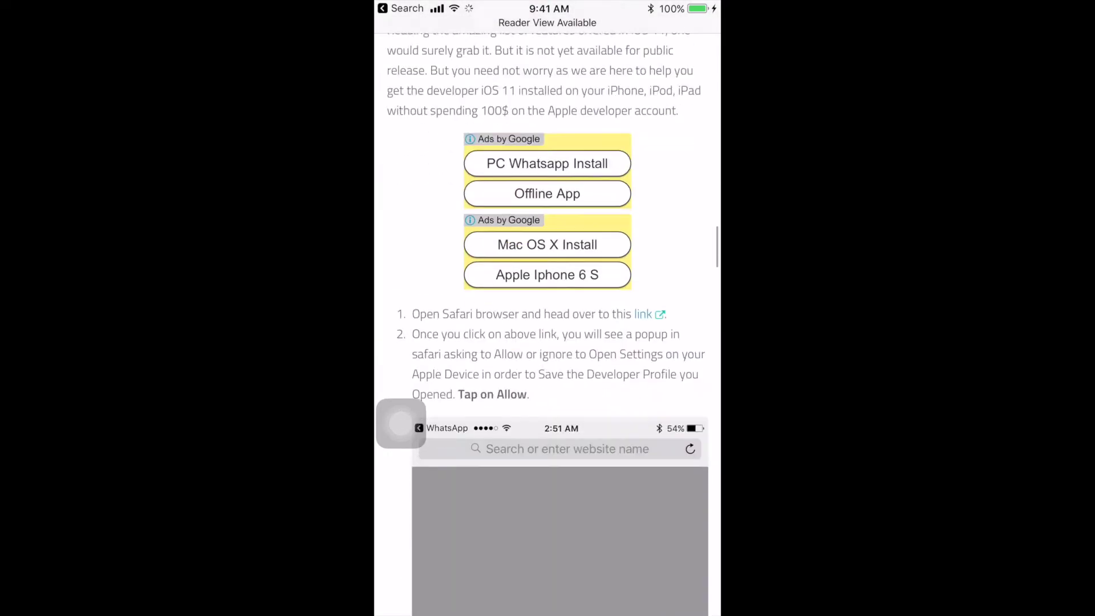
scroll(548, 342, "down", 3)
scroll(548, 343, "up", 2)
scroll(548, 342, "up", 2)
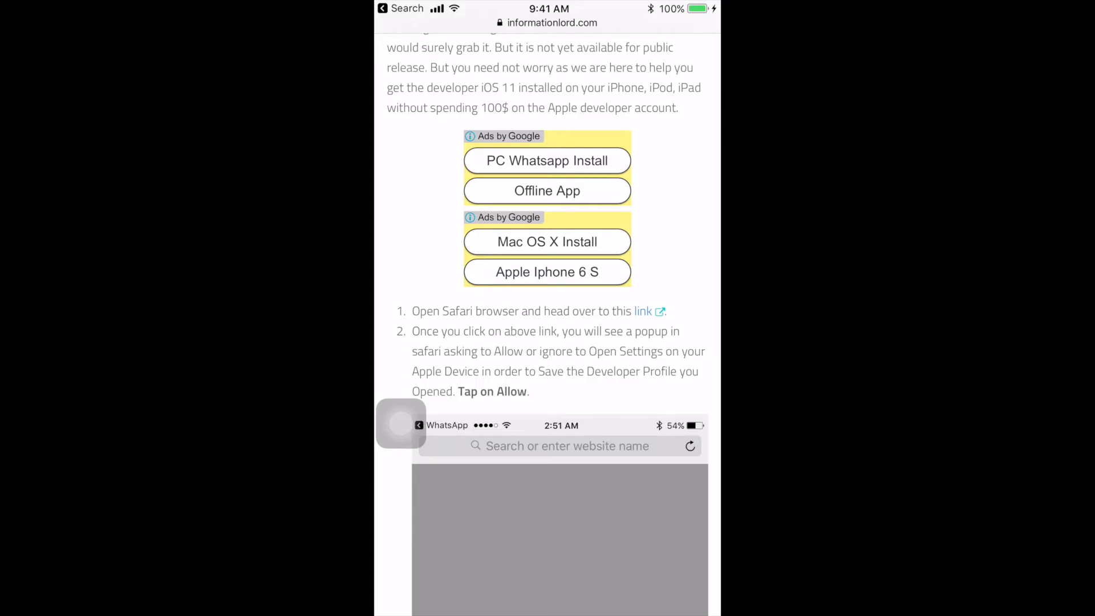
Fetch the iOS Beta Software Profile via 'this link', allowing Settings and choosing iPhone
left_click(642, 310)
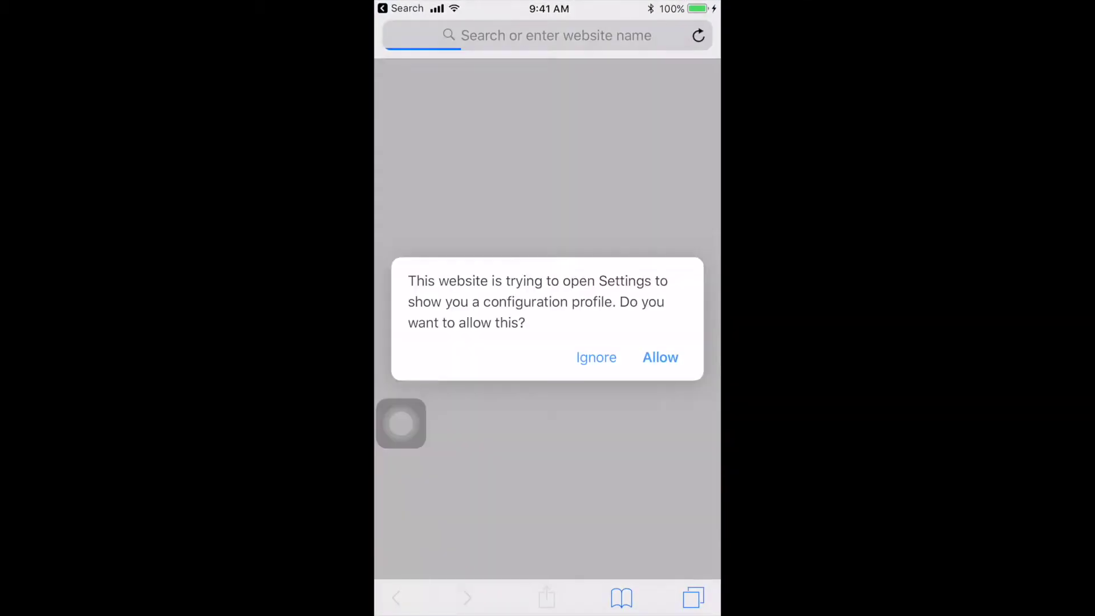
left_click(660, 357)
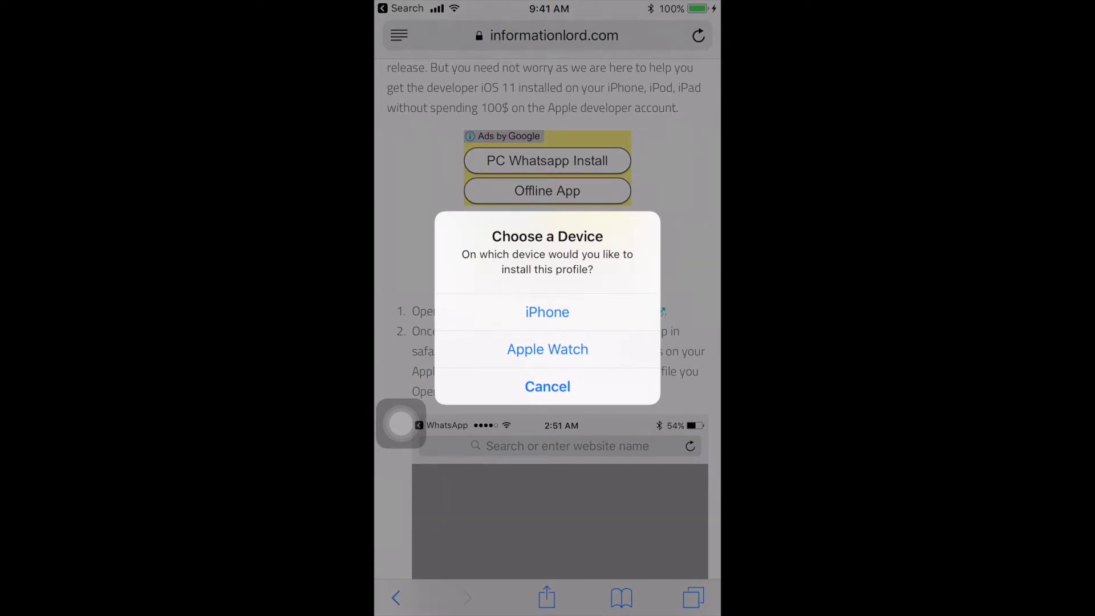
left_click(546, 312)
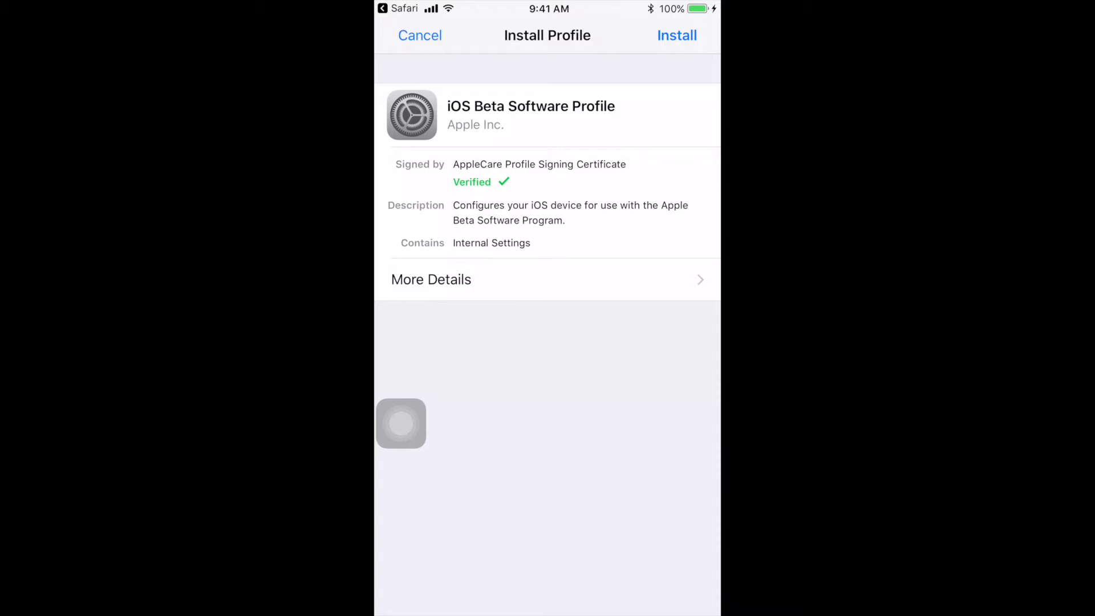
Install the iOS Beta Software Profile, accept the consent, choose Not Now for restart, and finish
left_click(677, 36)
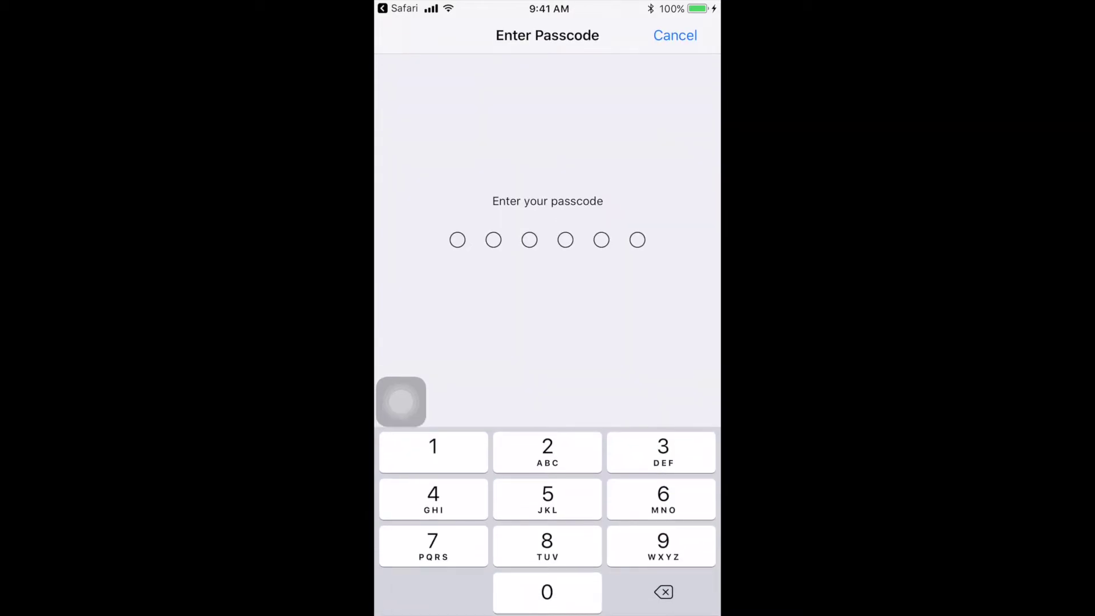
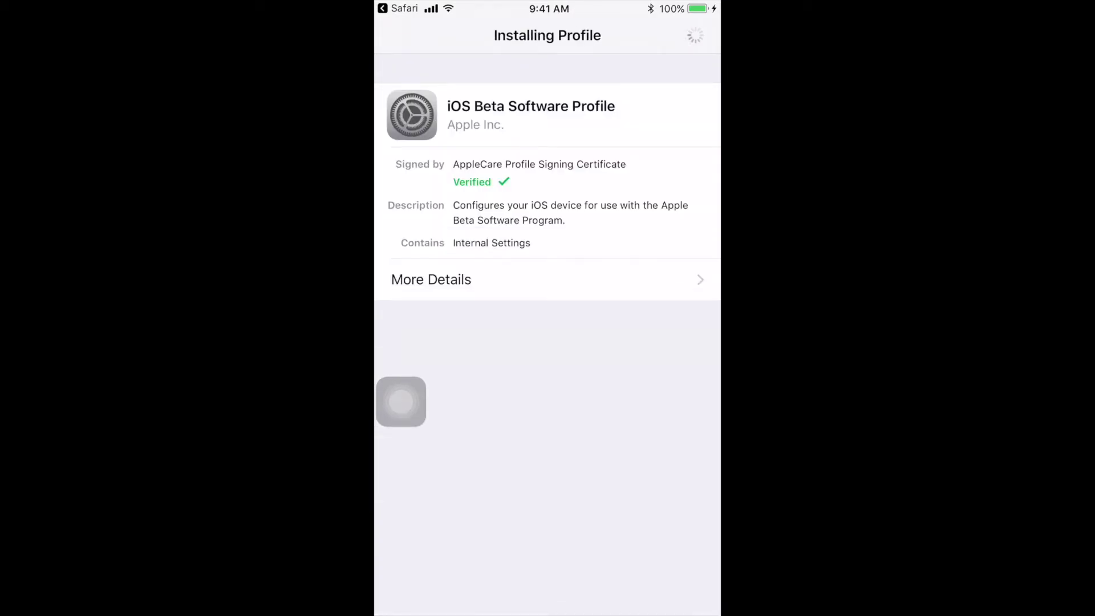
scroll(548, 333, "down", 5)
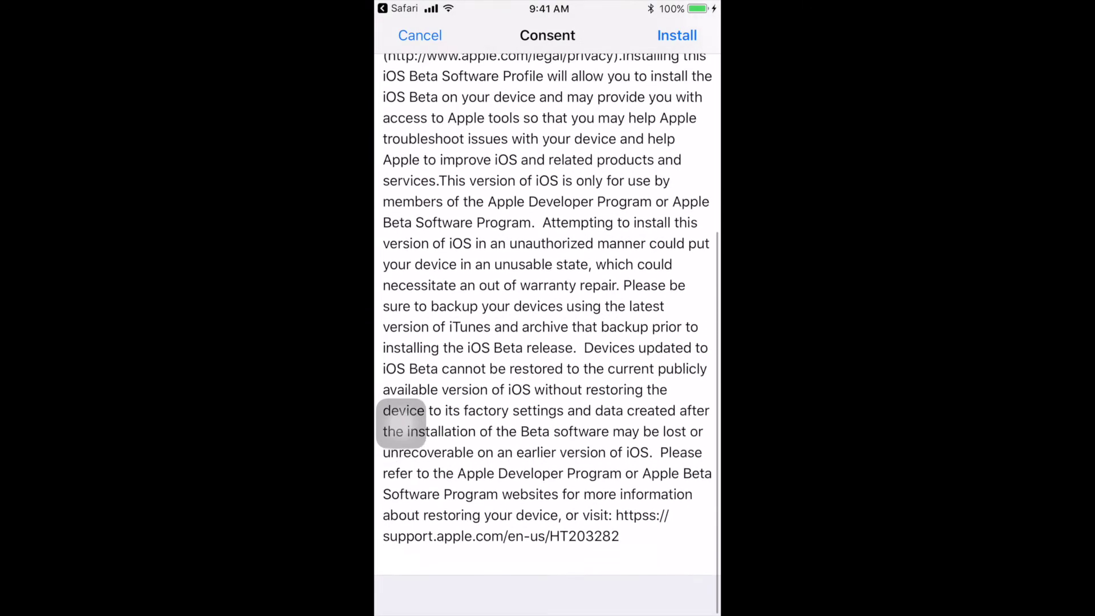
left_click(676, 34)
left_click(547, 535)
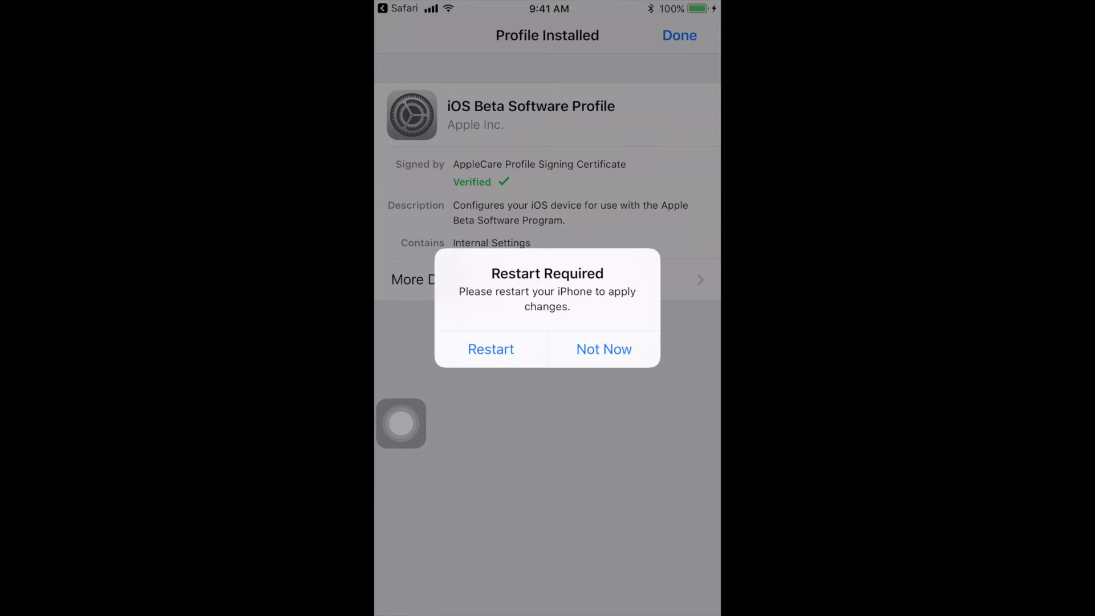
left_click(604, 349)
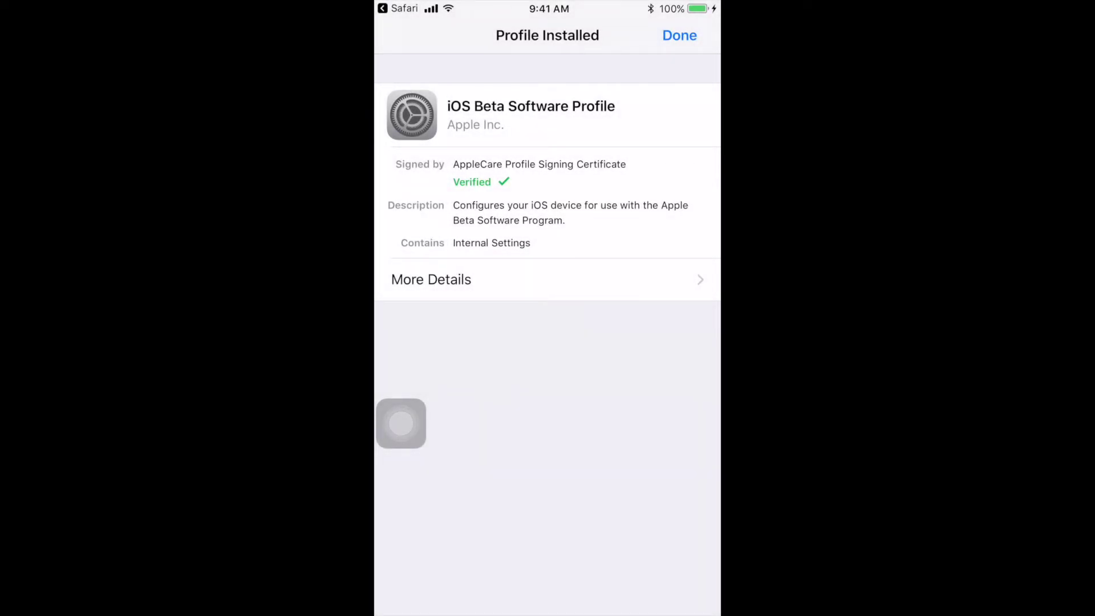
left_click(679, 35)
left_click(399, 8)
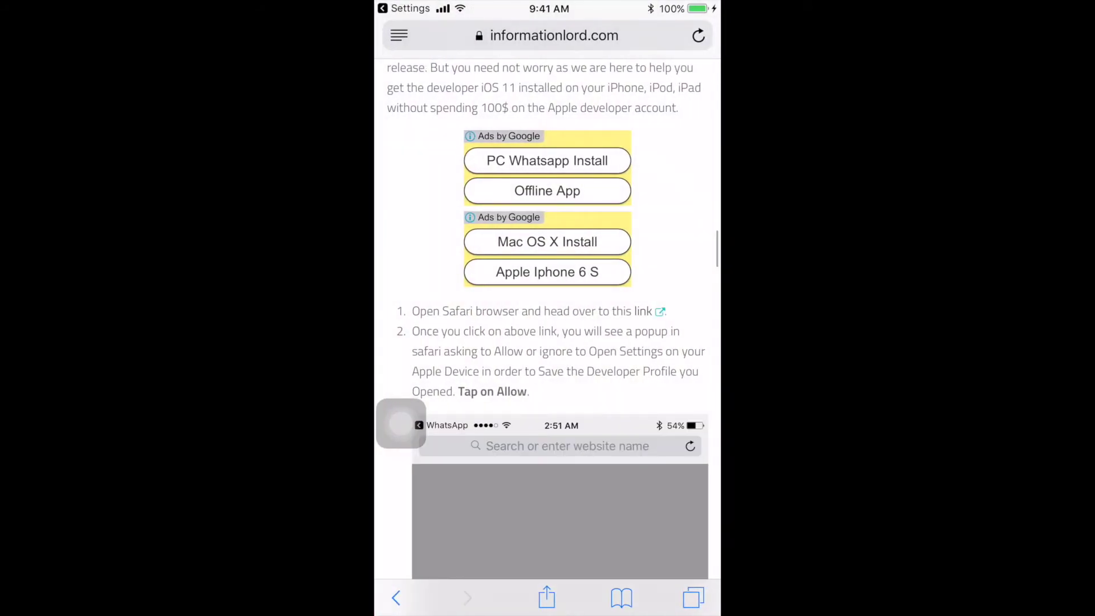
Verify the beta profile under General > Profiles and recheck Software Update (iOS 11.0), then exit Settings
key("super")
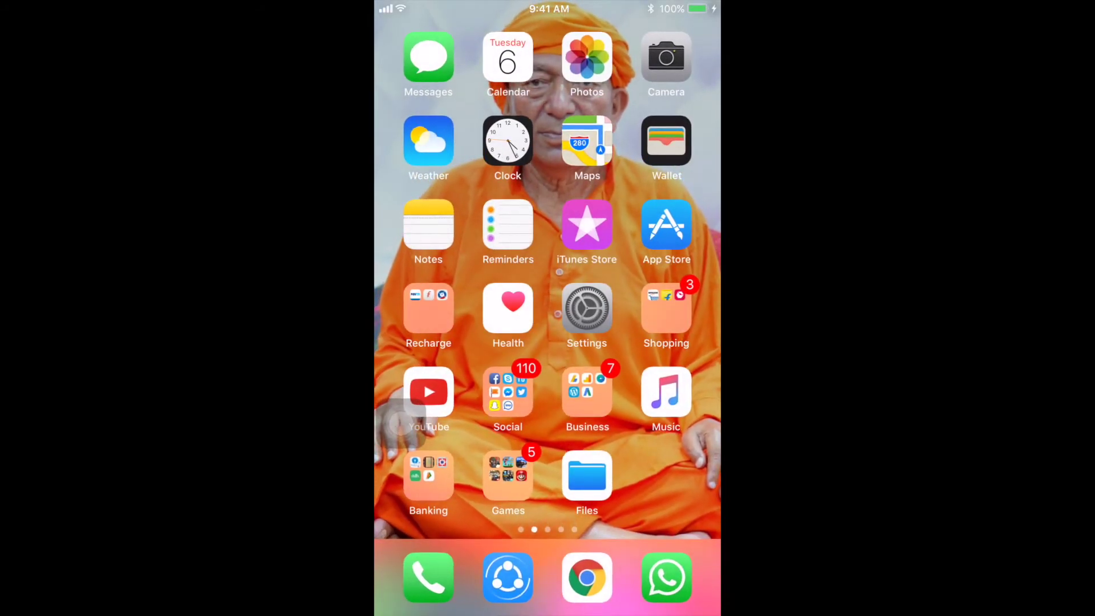
left_click(587, 308)
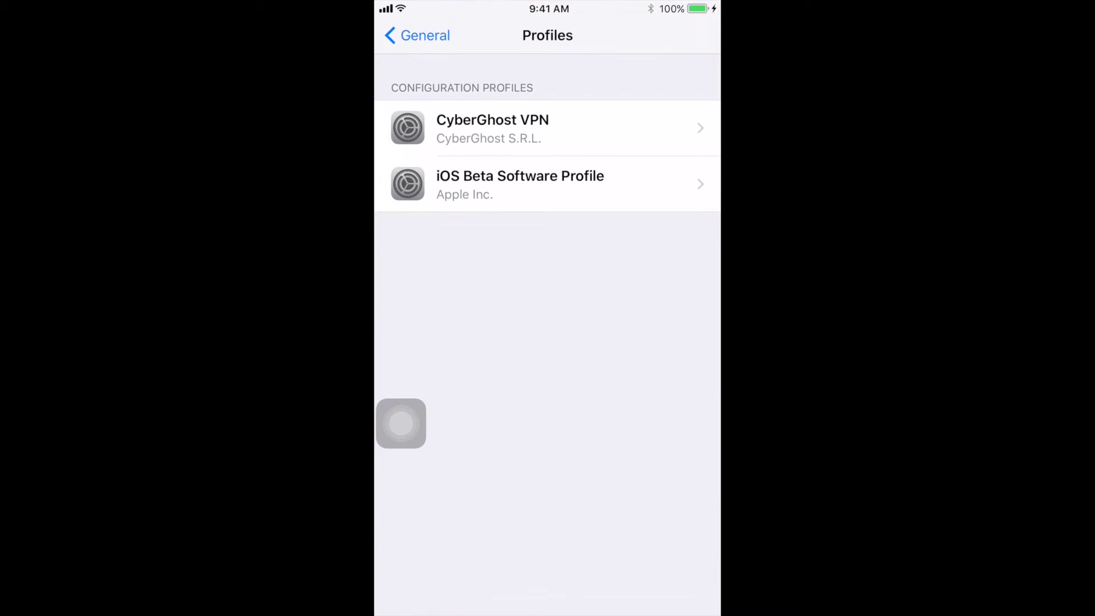
left_click(419, 35)
left_click(548, 144)
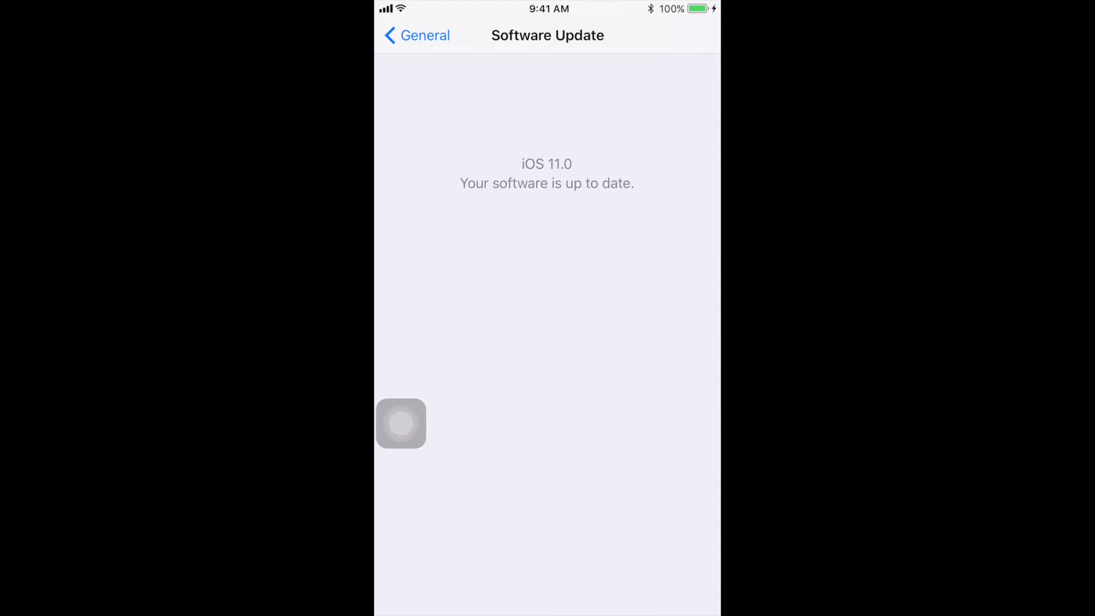
left_click(418, 35)
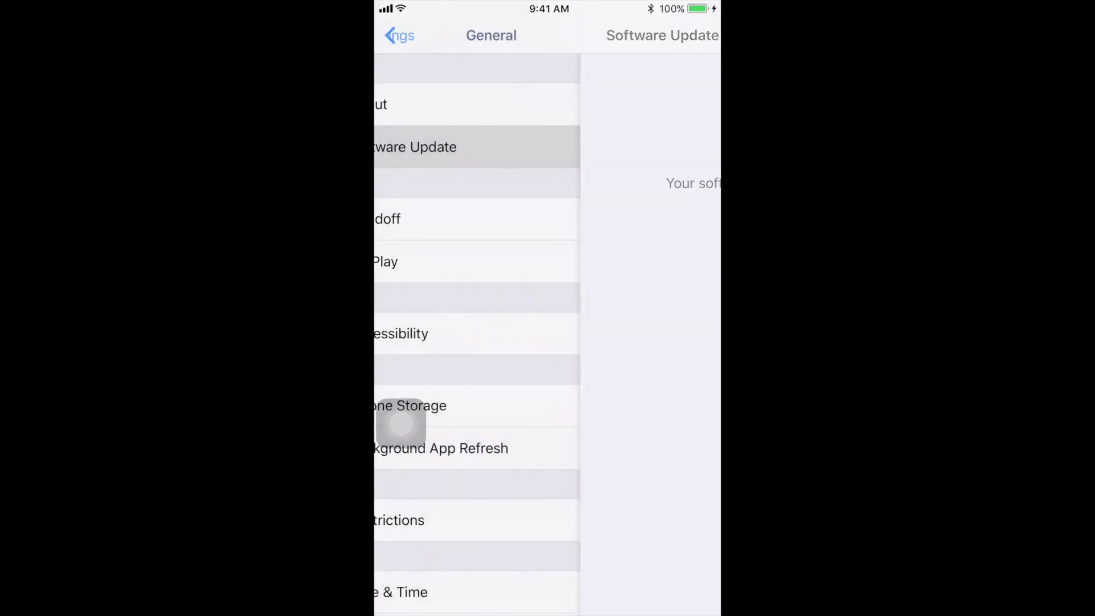
scroll(547, 342, "down", 5)
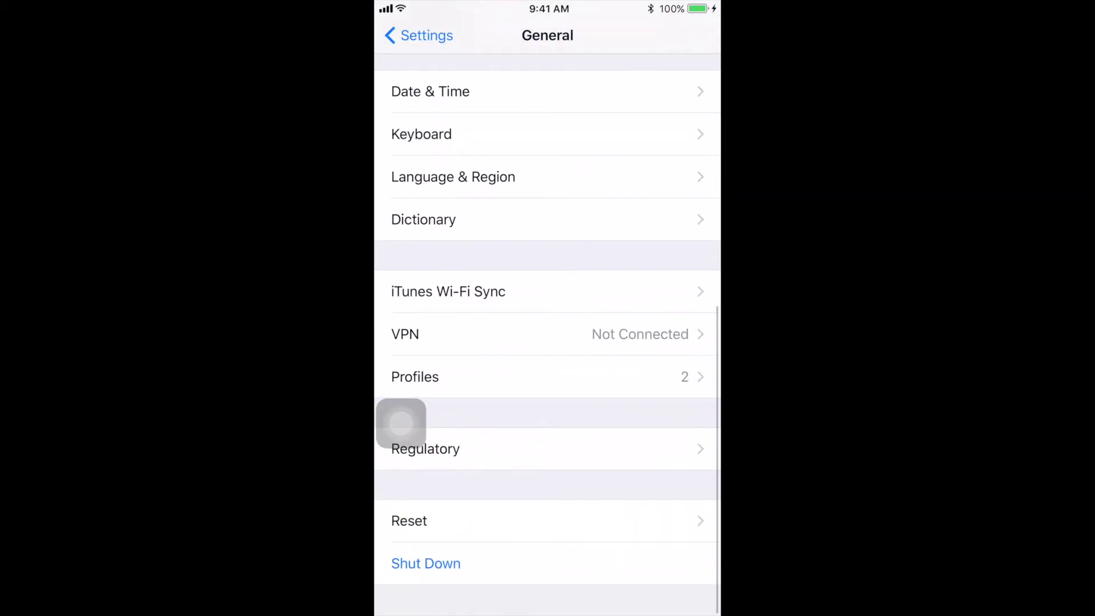
key("super")
mouse_move(668, 342)
left_mouse_down()
mouse_move(428, 343)
mouse_move(667, 342)
left_mouse_up()
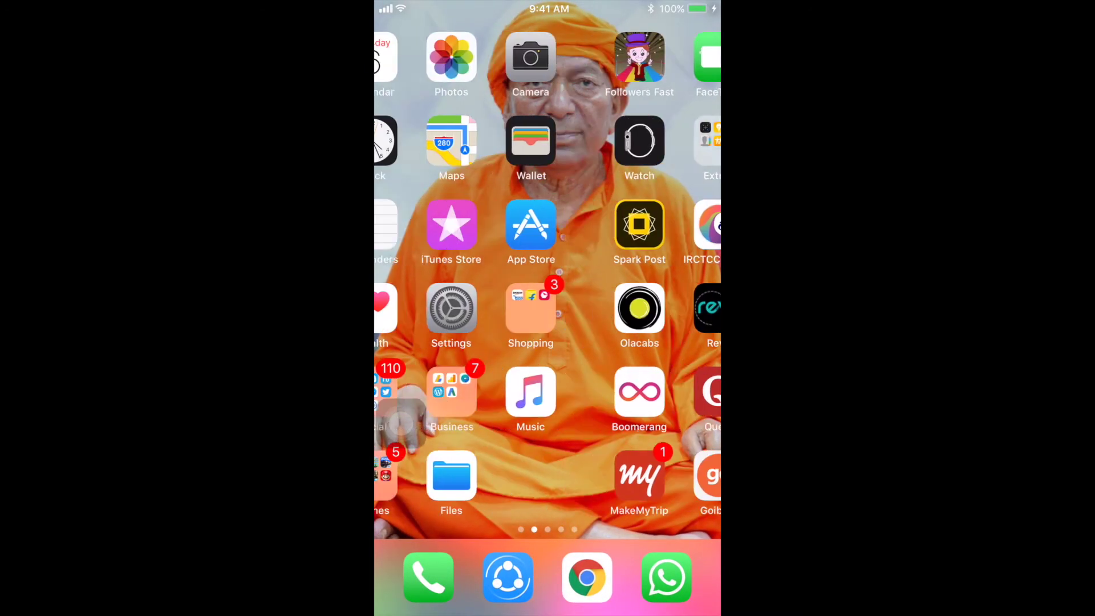
left_click_drag(428, 342, 668, 342)
left_click(585, 306)
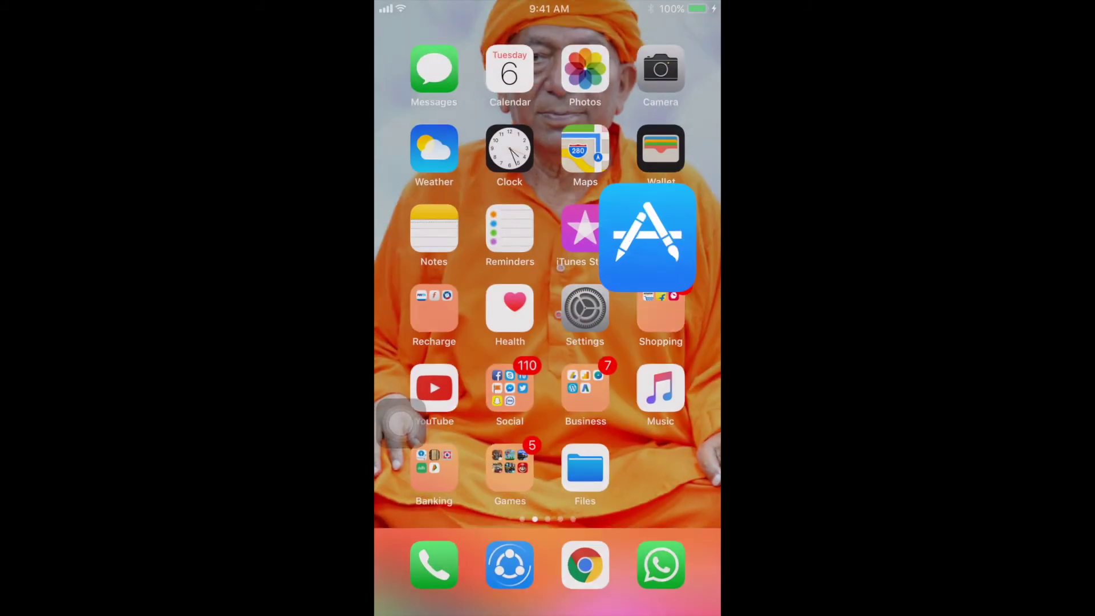
left_click_drag(667, 342, 428, 342)
mouse_move(667, 343)
left_mouse_down()
mouse_move(427, 343)
mouse_move(667, 342)
left_mouse_up()
left_click_drag(428, 343, 667, 342)
mouse_move(428, 342)
left_mouse_down()
mouse_move(667, 343)
mouse_move(428, 342)
left_mouse_up()
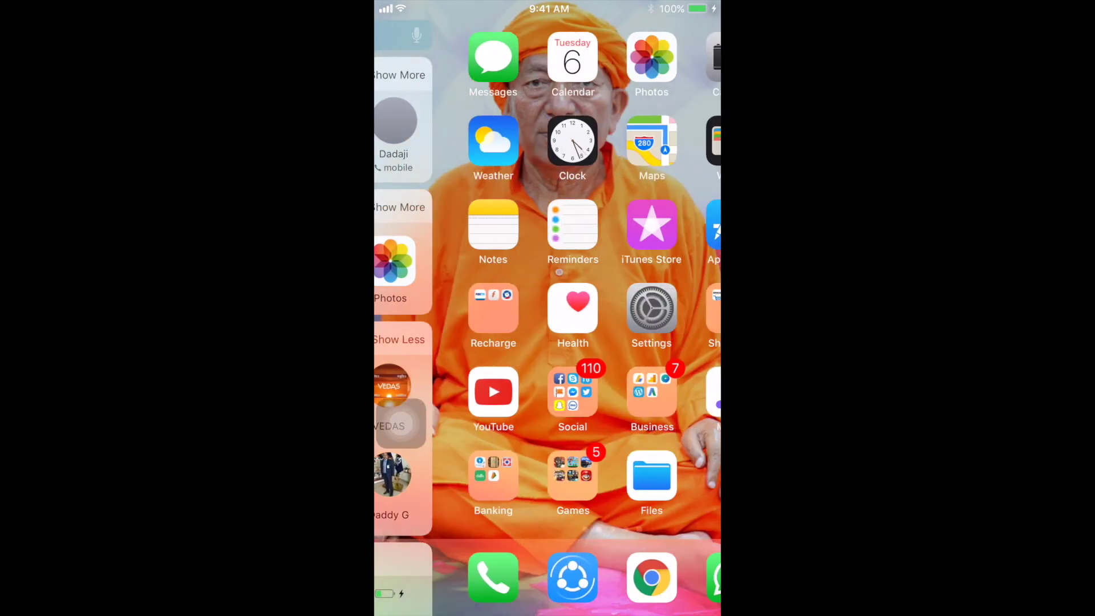